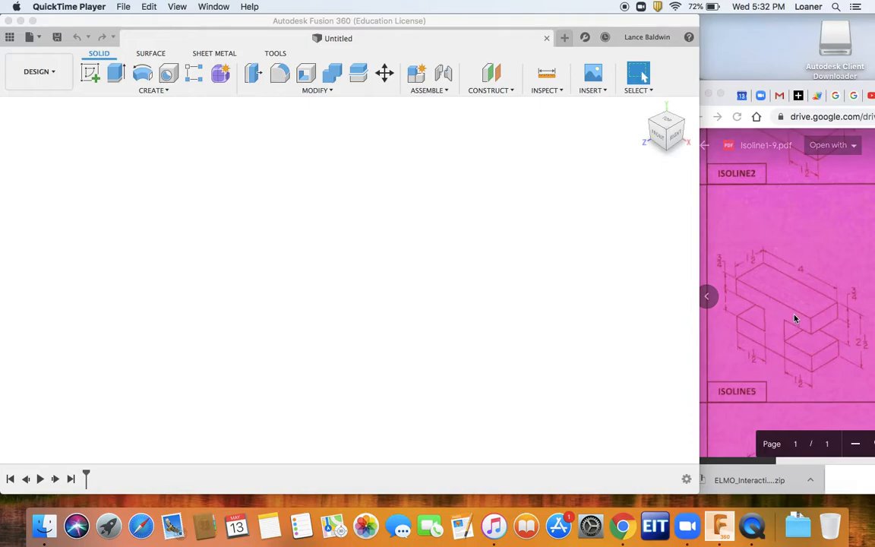
# Start a sketch on the front plane and draw a rectangle from the origin, 2.5 in high and 4 in wide
pyautogui.click(100, 100)
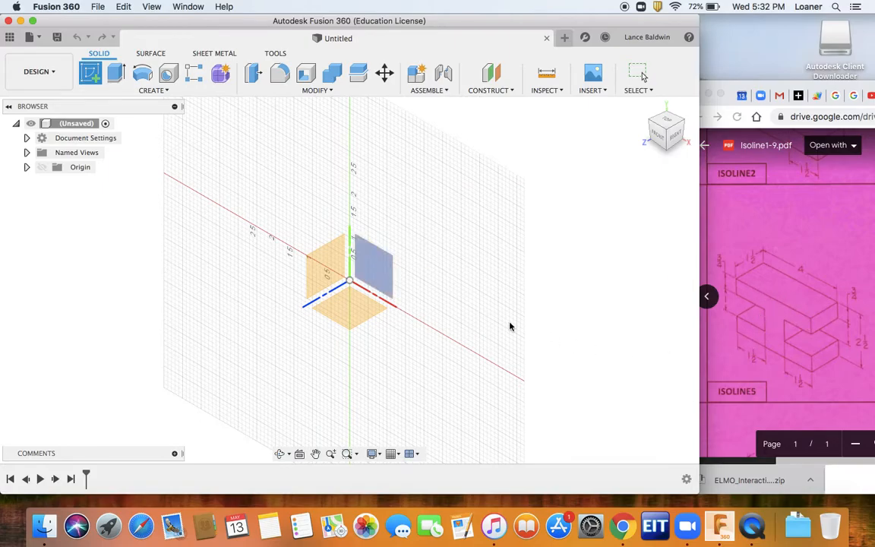
pyautogui.click(379, 271)
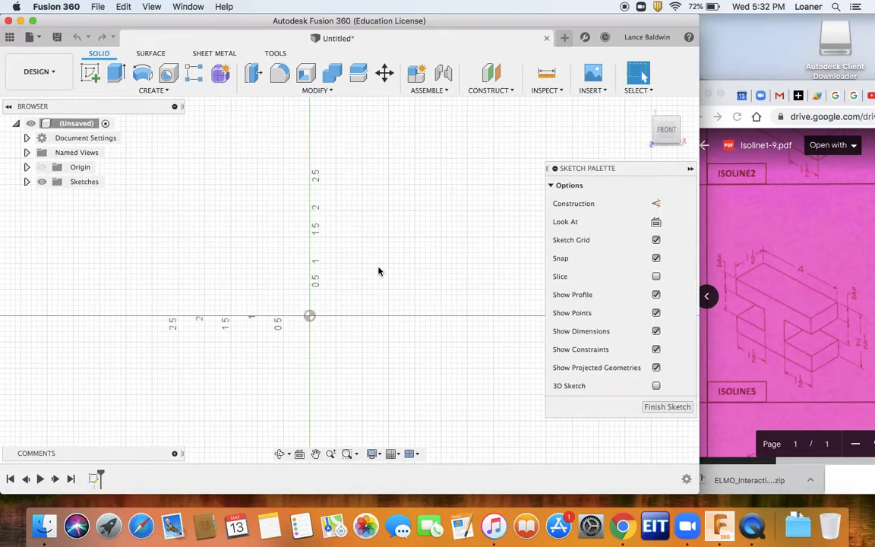
pyautogui.moveTo(352, 285)
pyautogui.mouseDown(button='middle')
pyautogui.moveTo(254, 296)
pyautogui.moveTo(225, 307)
pyautogui.moveTo(234, 317)
pyautogui.mouseUp(button='middle')
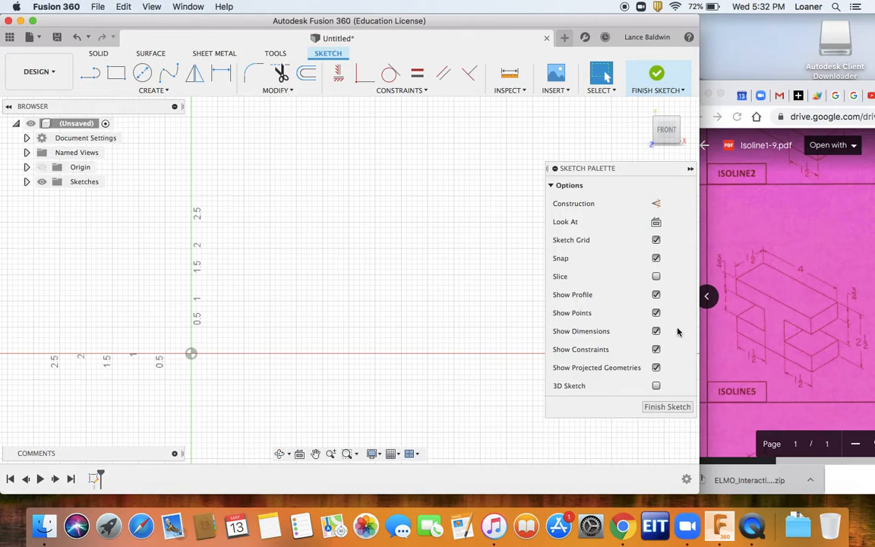
pyautogui.press('r')
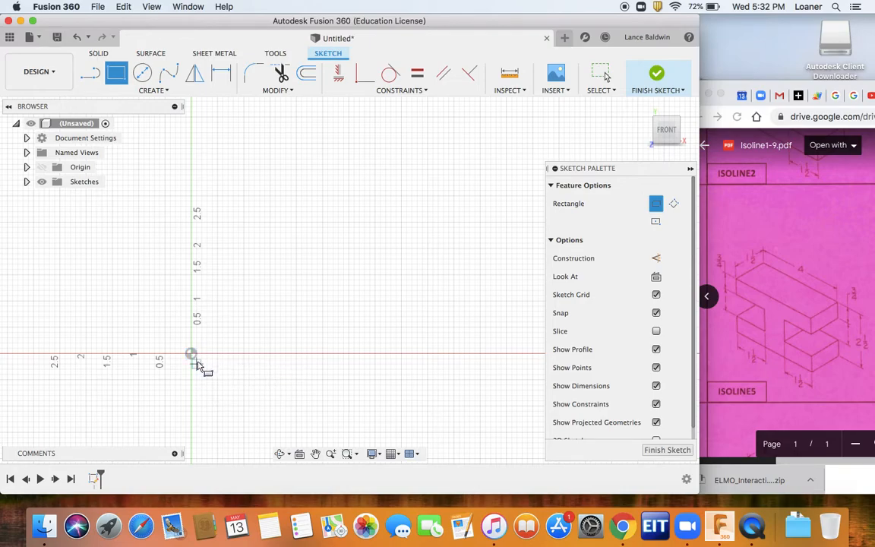
pyautogui.click(193, 355)
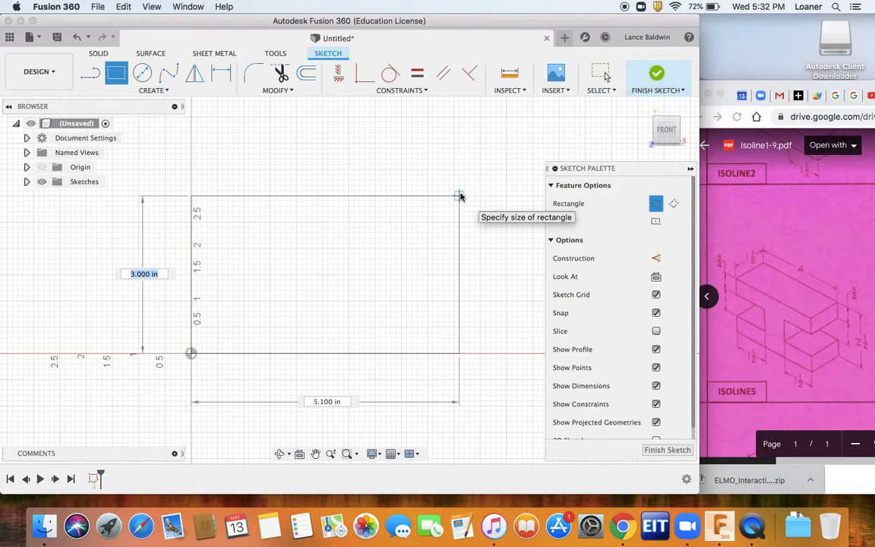
pyautogui.write('2.5')
pyautogui.press('Tab')
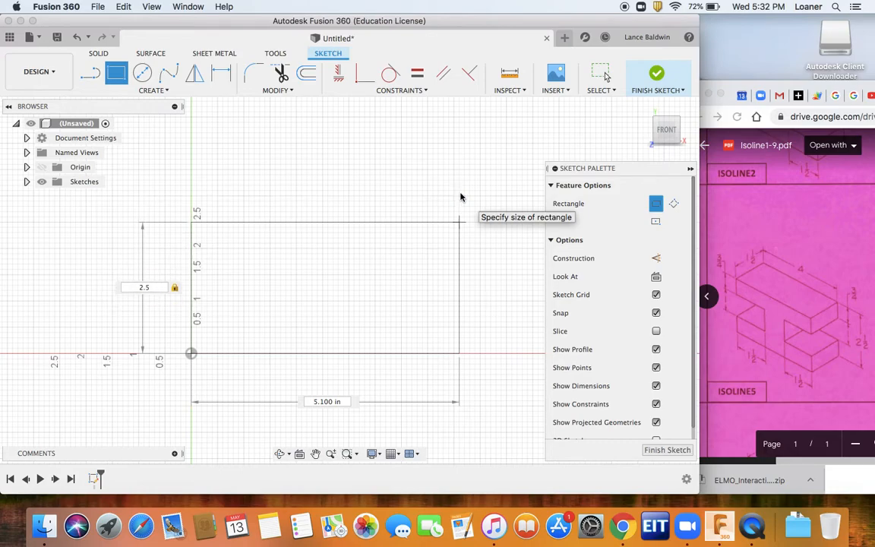
pyautogui.write('4')
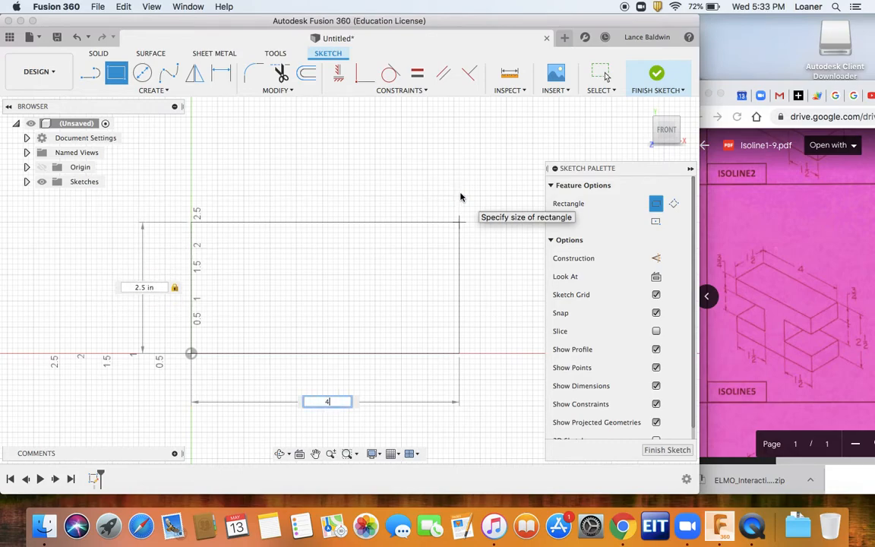
pyautogui.press('Return')
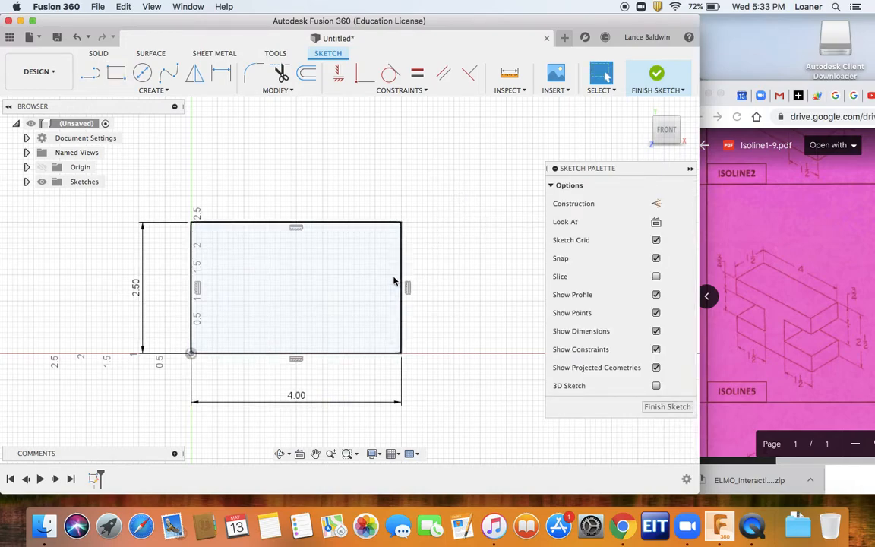
# Draw a rectangle 1 in high and 1.5 in wide inside the outline, starting on its left edge
pyautogui.press('r')
pyautogui.click(194, 263)
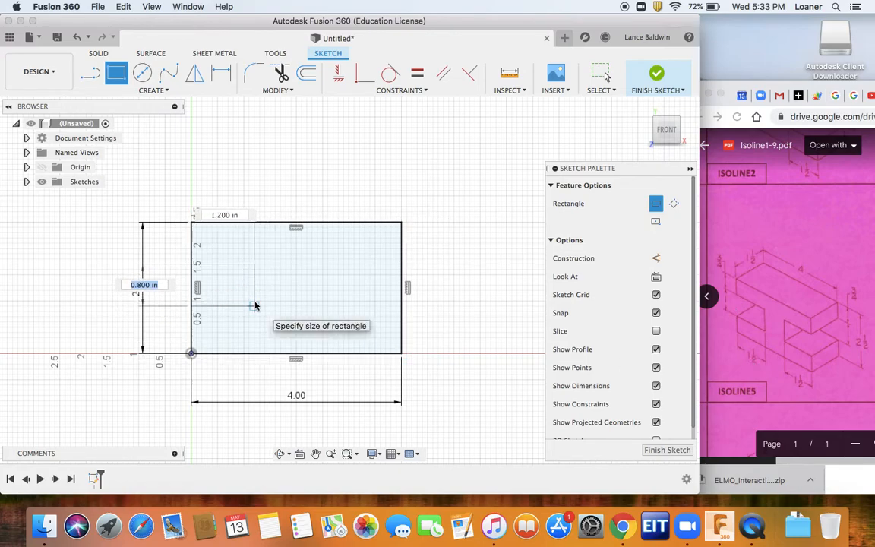
pyautogui.write('1')
pyautogui.press('Tab')
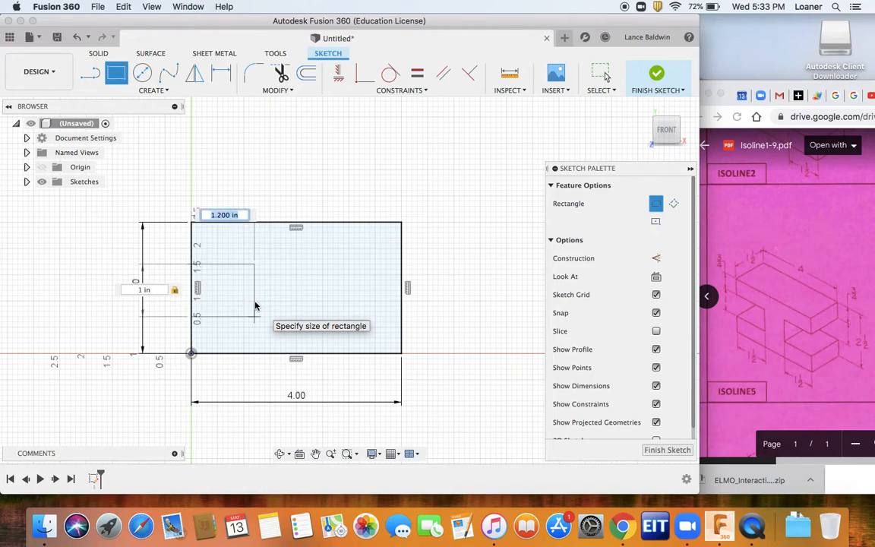
pyautogui.write('1.5')
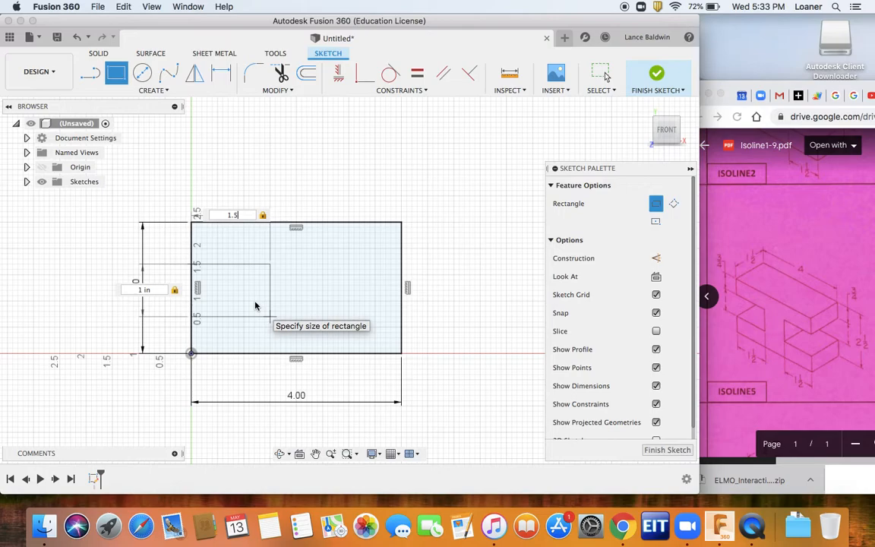
pyautogui.press('Return')
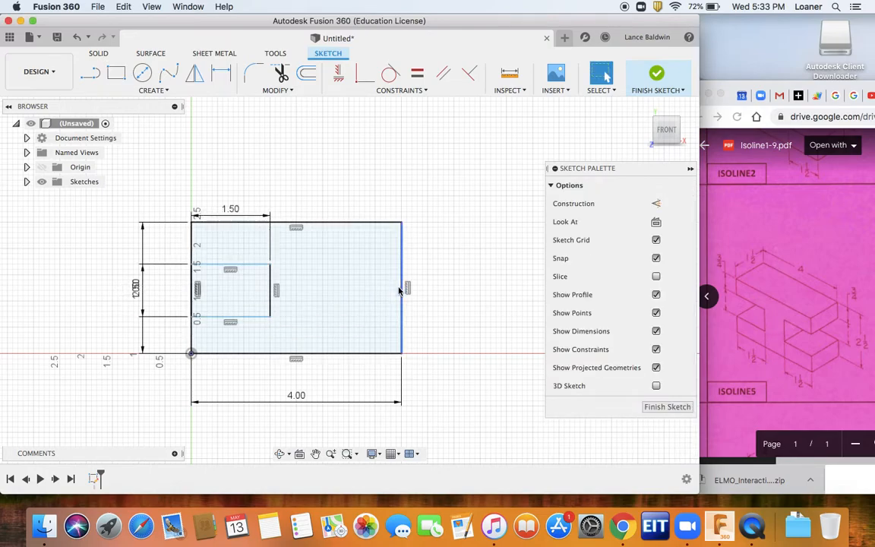
# Draw a second inner rectangle 1 in high and 1.5 in wide, starting on the outline's right edge
pyautogui.press('r')
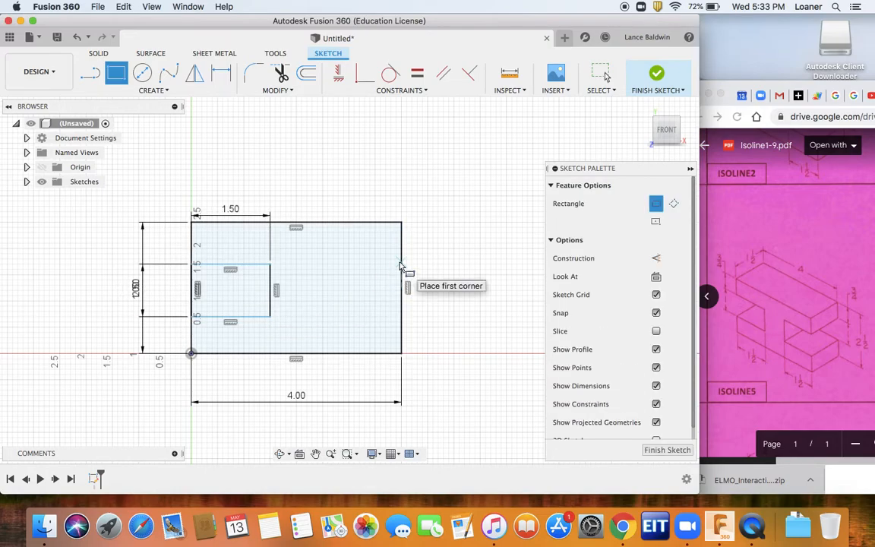
pyautogui.click(400, 264)
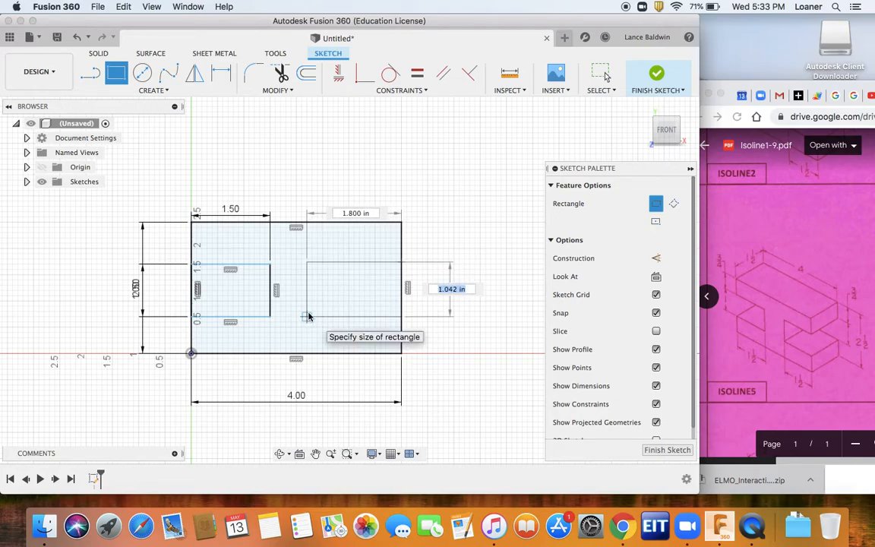
pyautogui.write('1')
pyautogui.press('Tab')
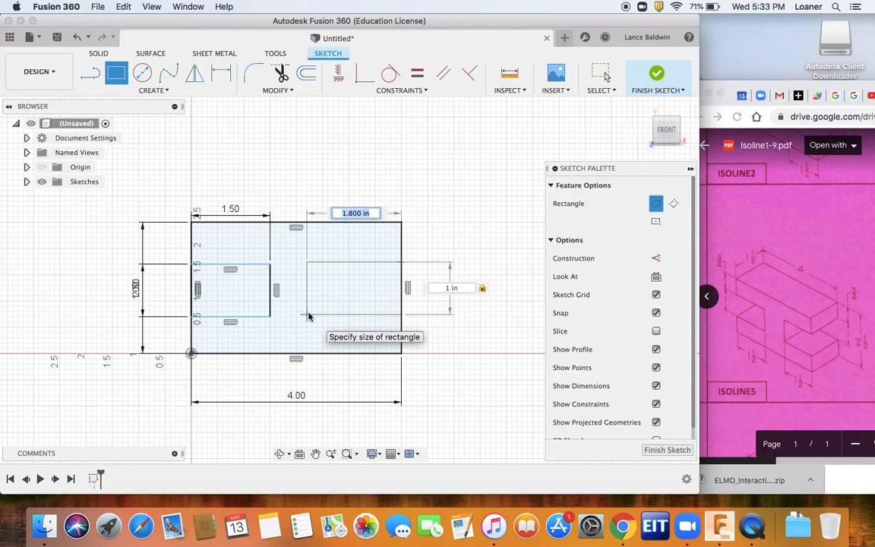
pyautogui.write('1.5')
pyautogui.press('Return')
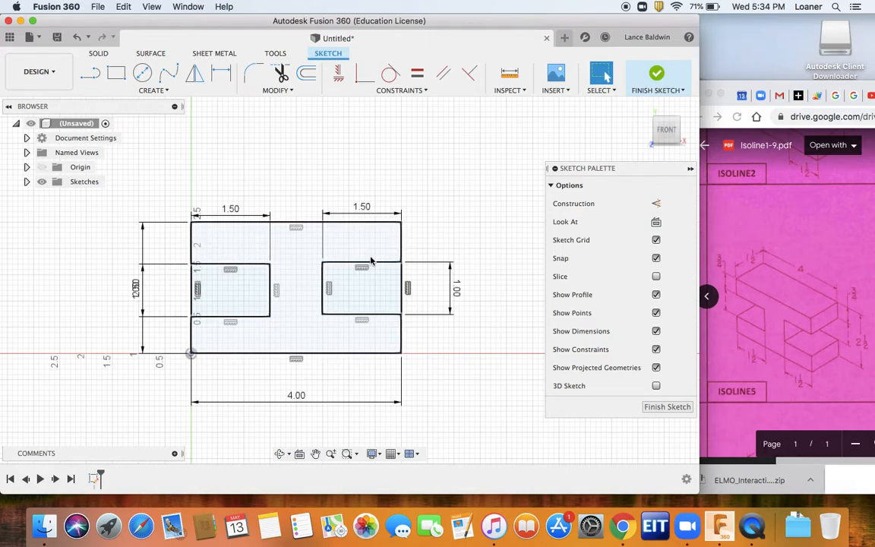
pyautogui.click(395, 255)
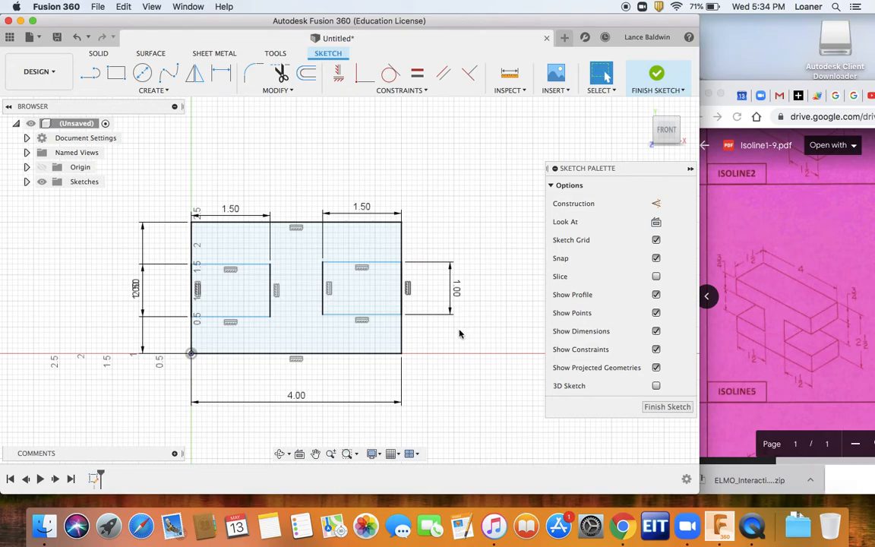
# Dimension the gap between the outline's upper right corner and the right inner rectangle to 0.75 in
pyautogui.click(169, 91)
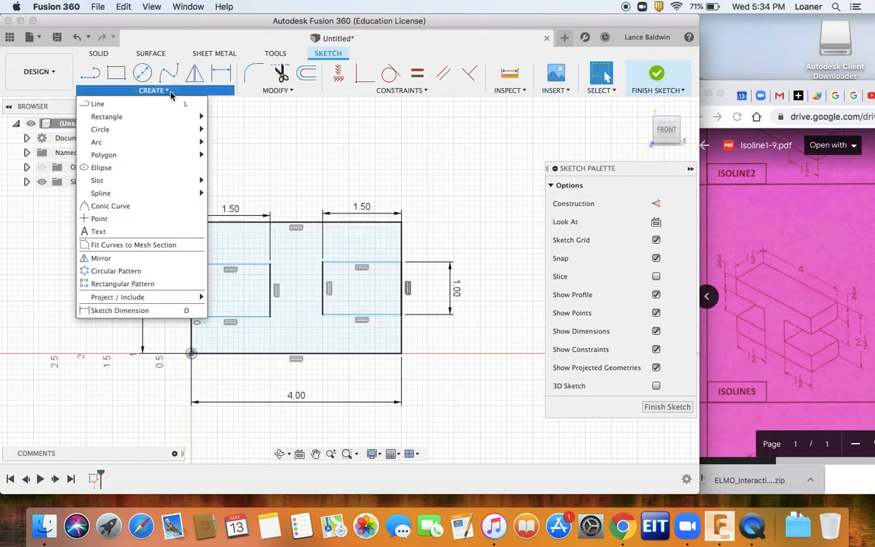
pyautogui.click(120, 310)
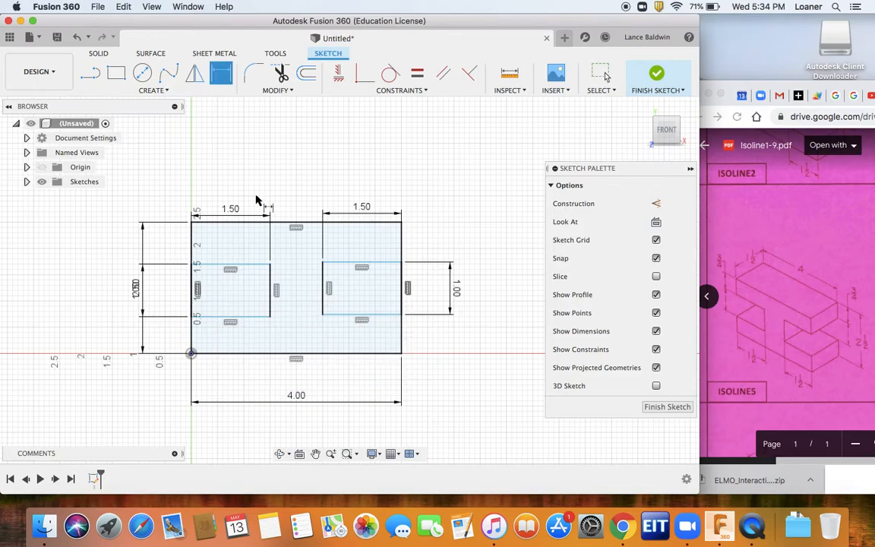
pyautogui.click(401, 223)
pyautogui.click(401, 262)
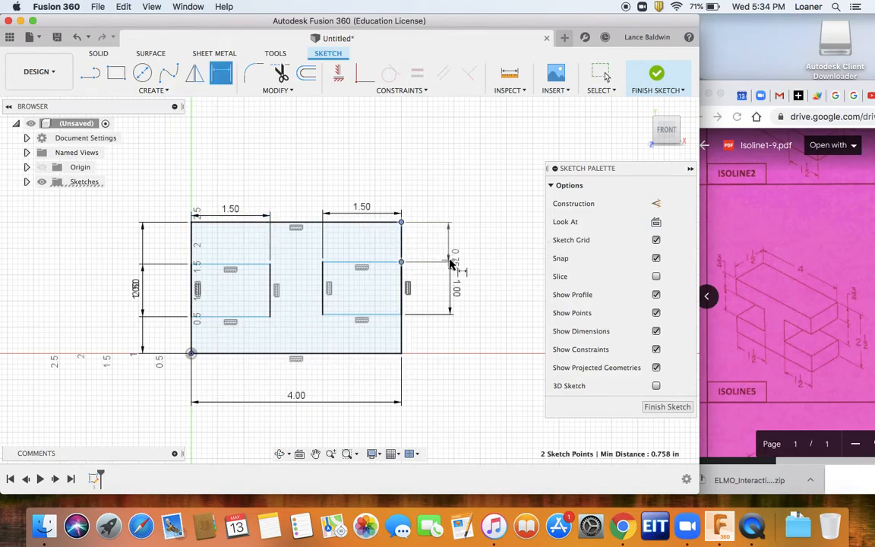
pyautogui.click(450, 241)
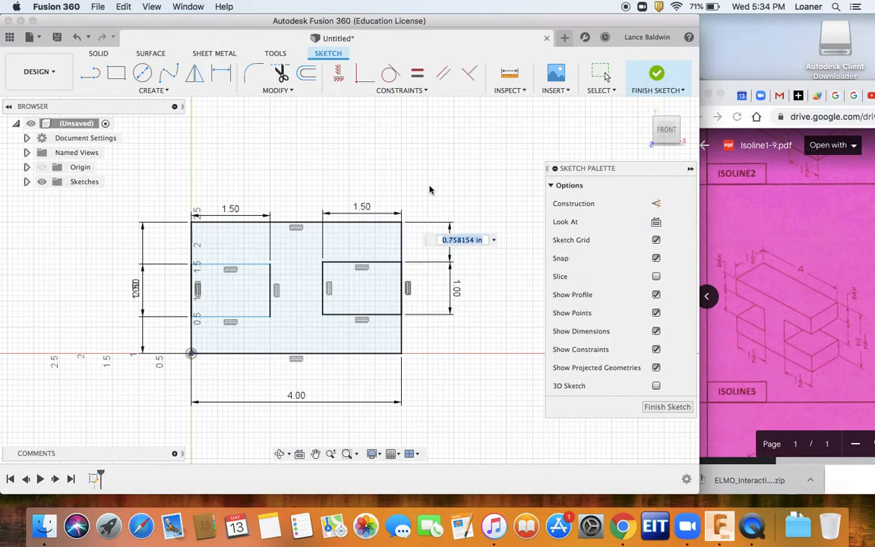
pyautogui.press('BackSpace')
pyautogui.press('Return')
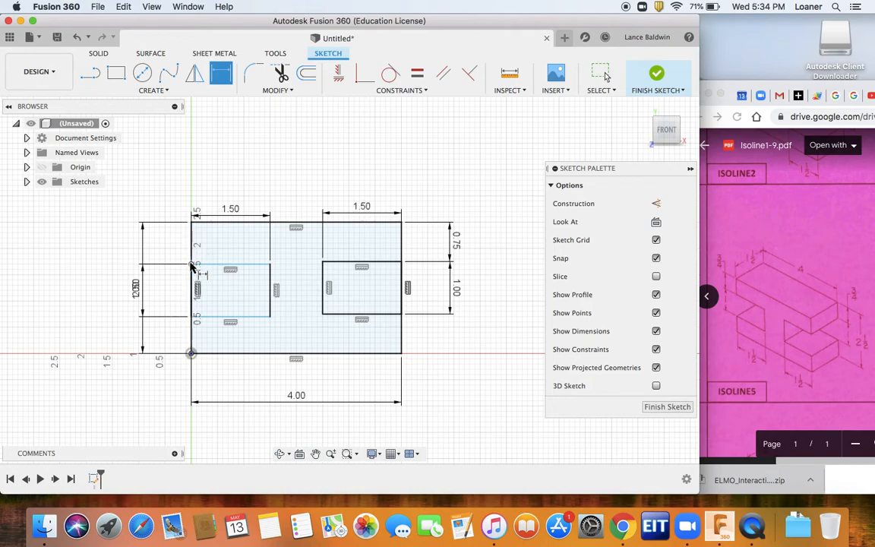
# Dimension the gap between the outline's upper left corner and the left inner rectangle to 0.75 in, and finish the sketch
pyautogui.click(192, 265)
pyautogui.click(192, 223)
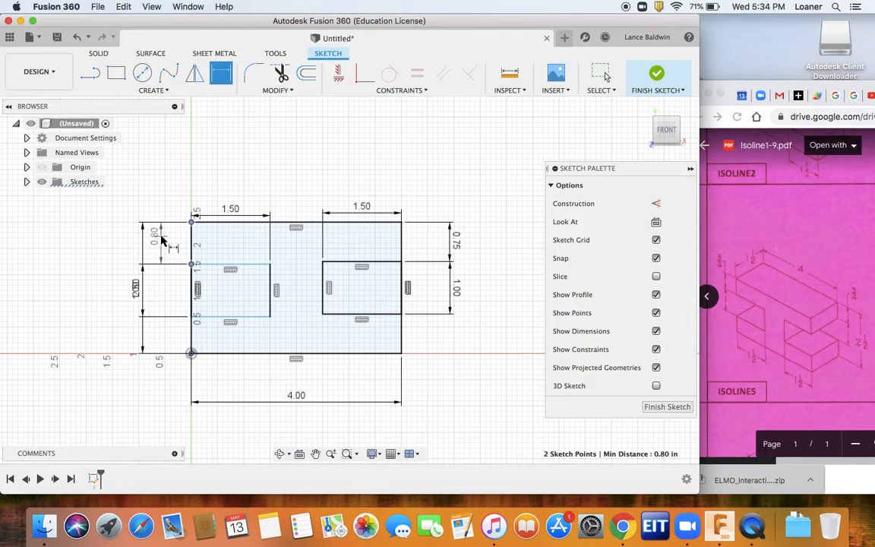
pyautogui.click(162, 239)
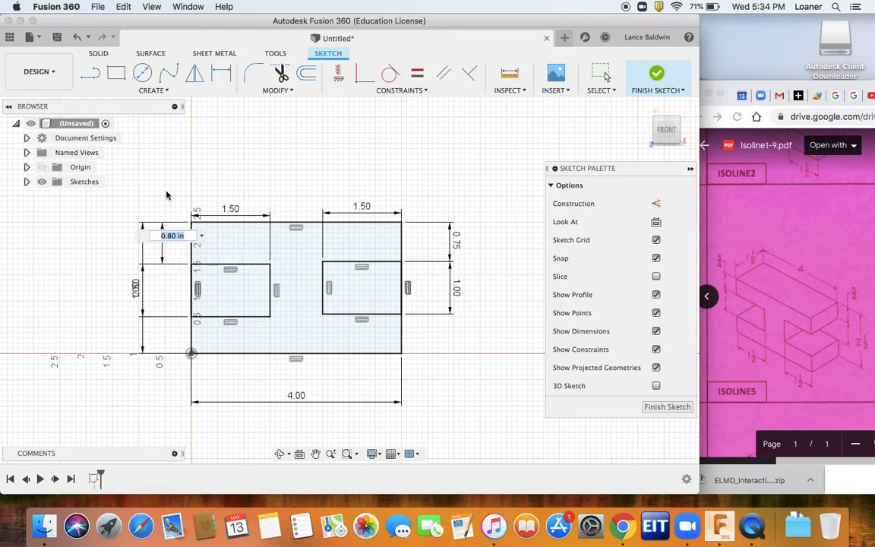
pyautogui.press('BackSpace')
pyautogui.write('.75')
pyautogui.press('Return')
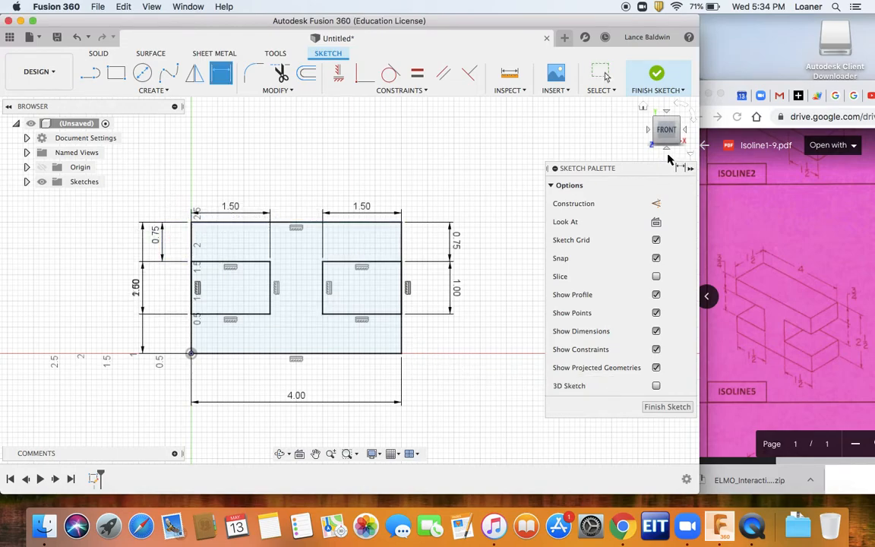
pyautogui.click(665, 79)
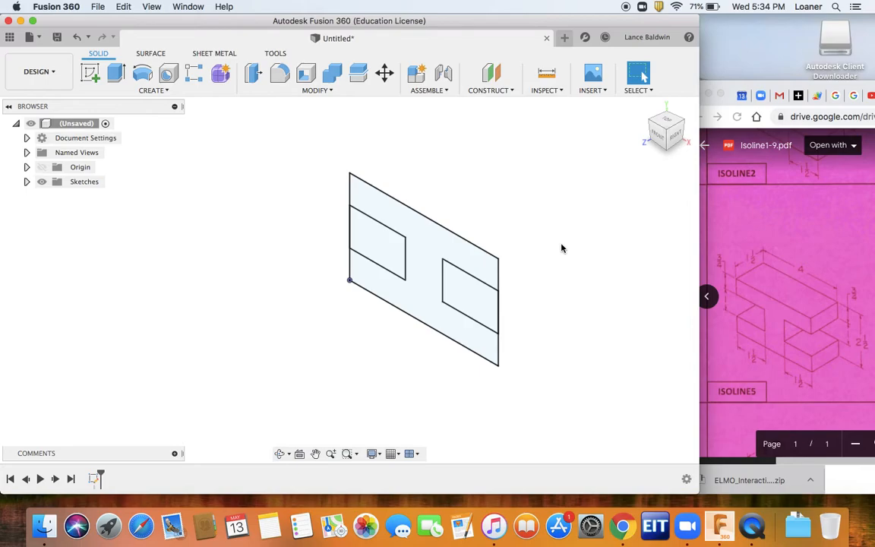
# Extrude the H-shaped profile between the two inner rectangles by -1.5 in as a new body, and restore the home view
pyautogui.press('e')
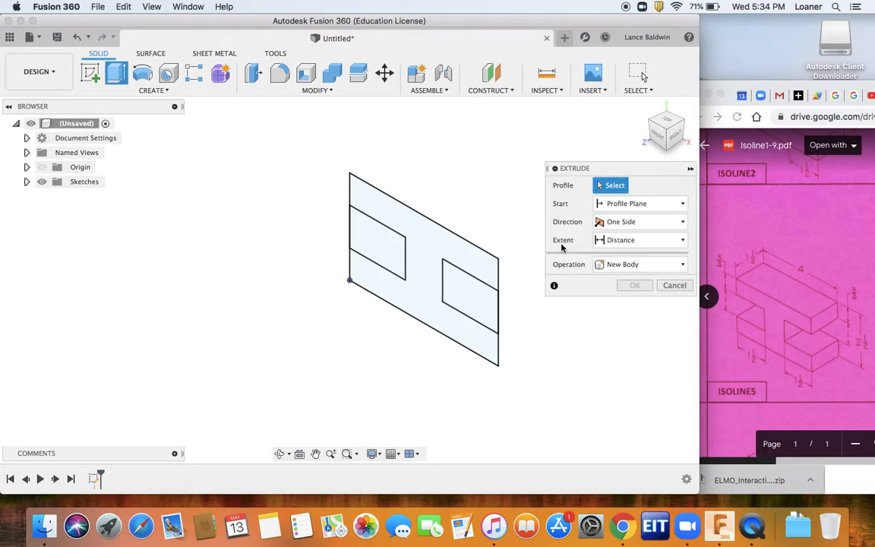
pyautogui.click(420, 250)
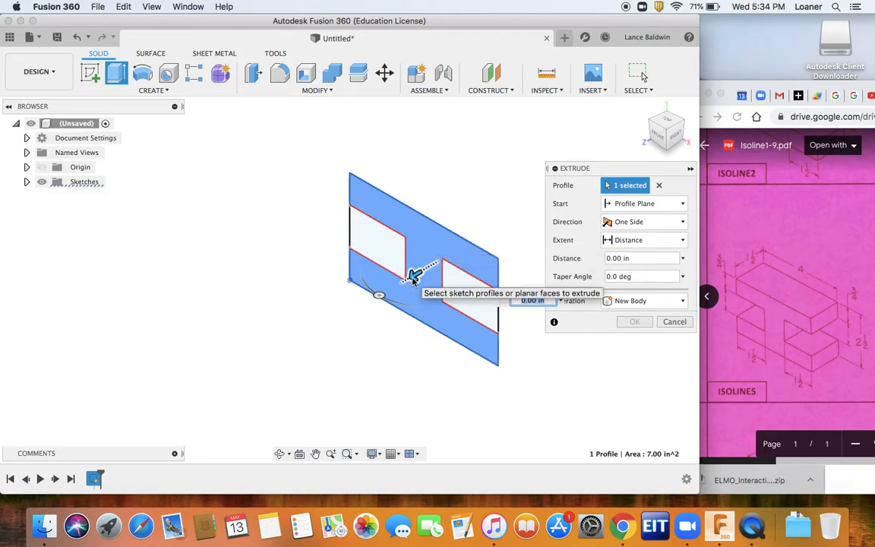
pyautogui.moveTo(414, 277); pyautogui.dragTo(453, 258)
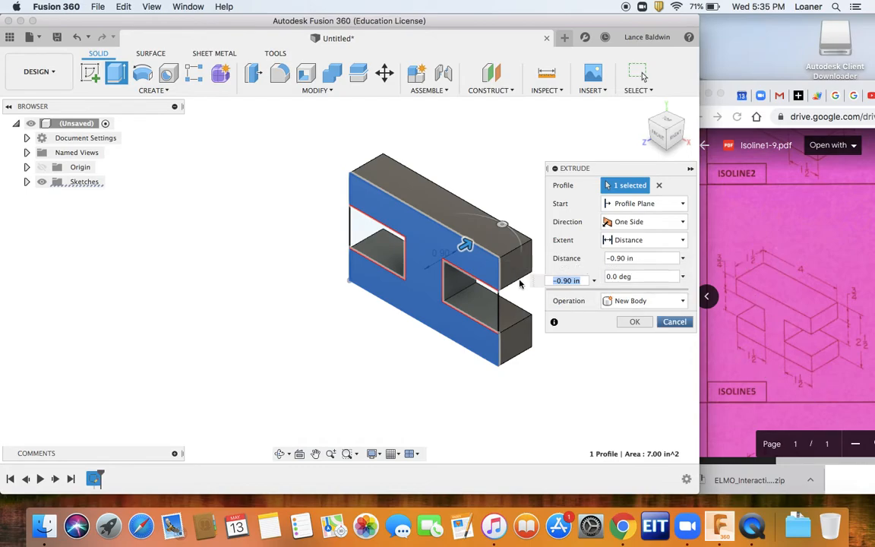
pyautogui.moveTo(633, 256); pyautogui.dragTo(612, 258)
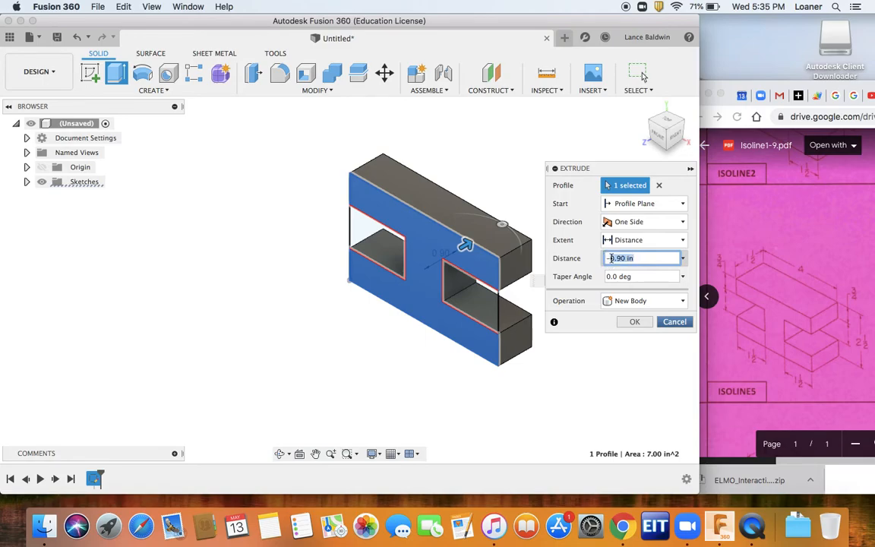
pyautogui.write('-1.5')
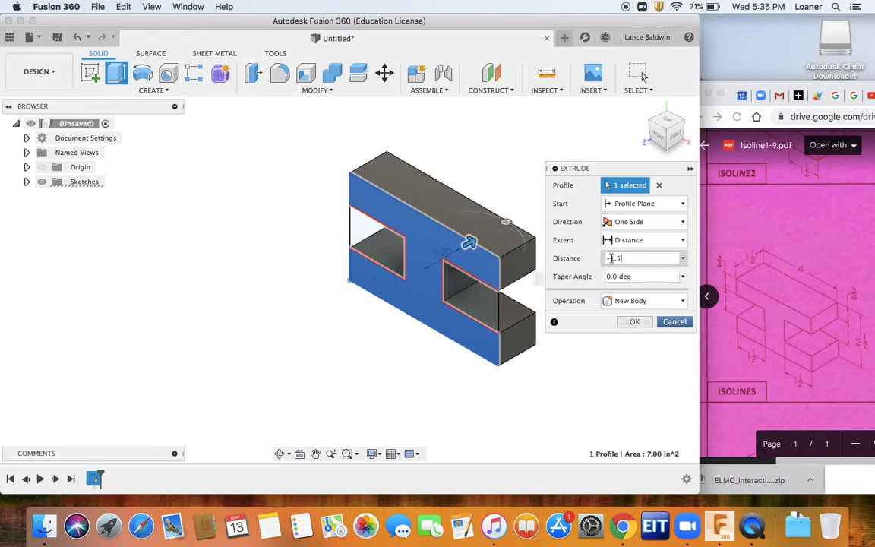
pyautogui.press('Return')
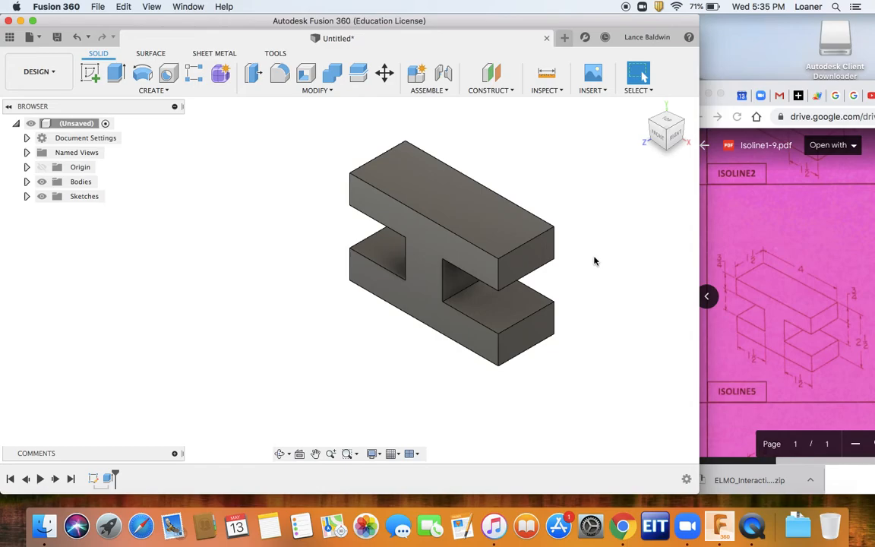
pyautogui.click(643, 109)
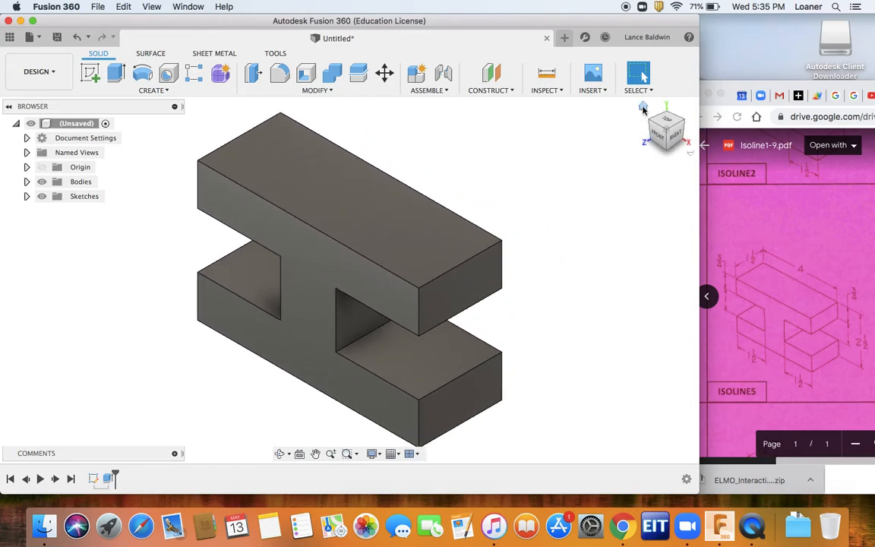